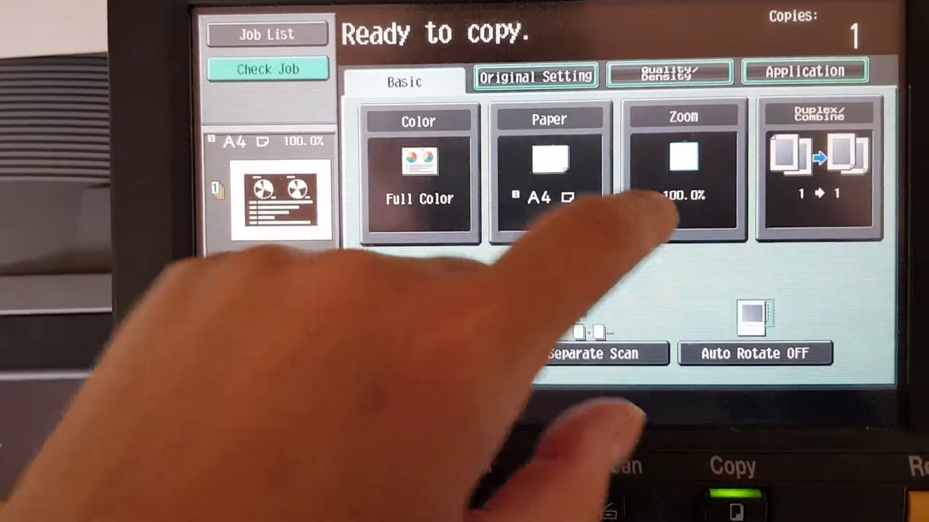
- Bring up the Zoom settings to change the copy ratio from 100% to 80%
left_click(679, 232)
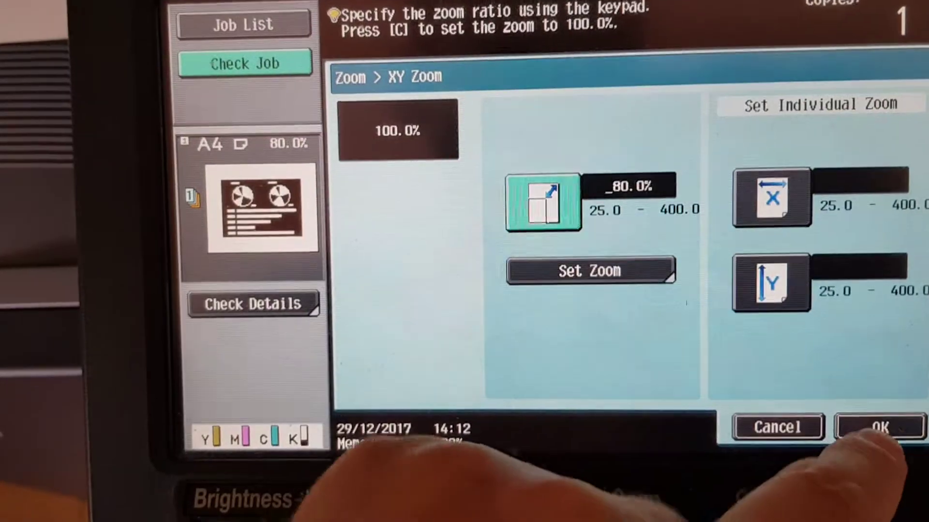
left_click(880, 427)
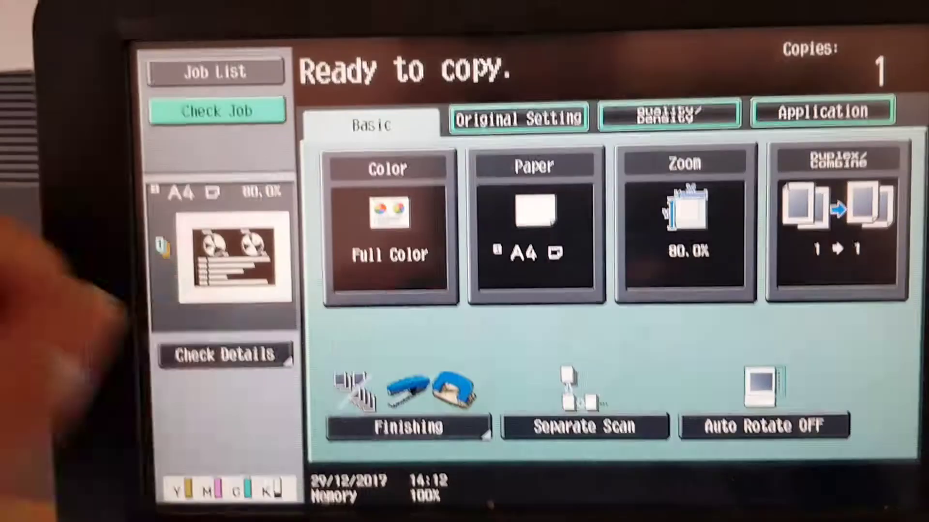